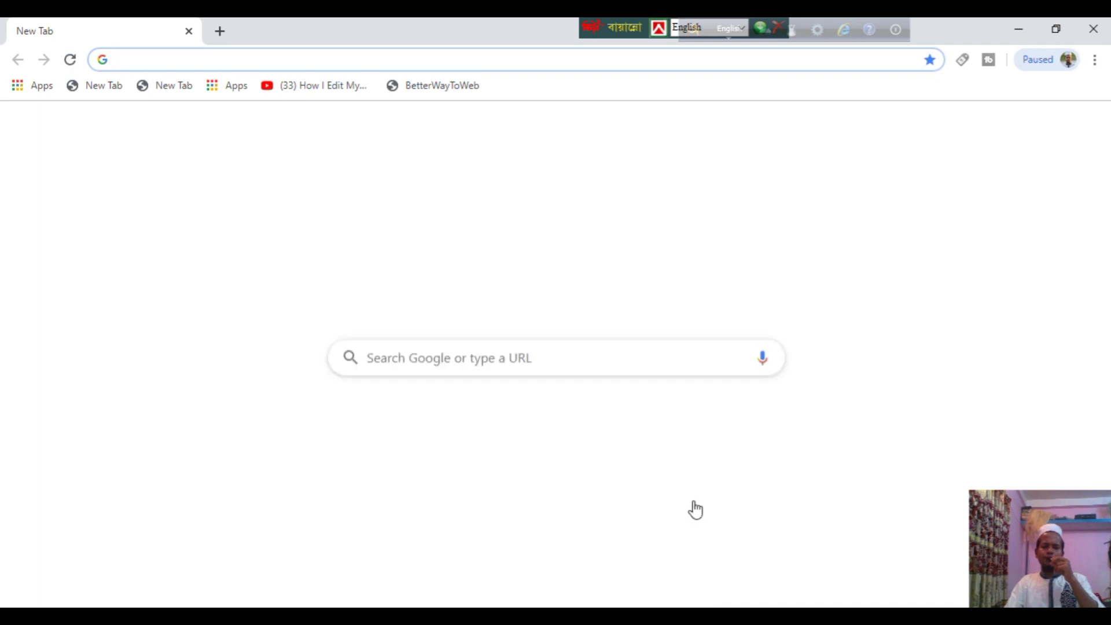
# Click the Google search box on the New Tab page
pyautogui.click(405, 354)
# Go to gmail.com and choose 'Create an account' to open Google's sign-up form
pyautogui.write('g')
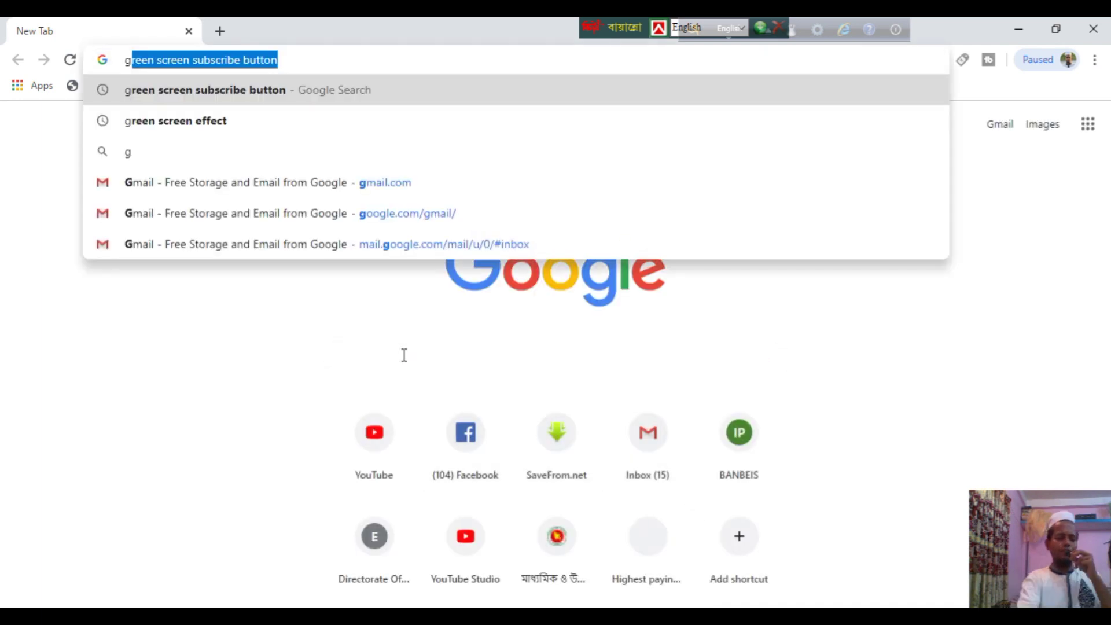
pyautogui.write('mail')
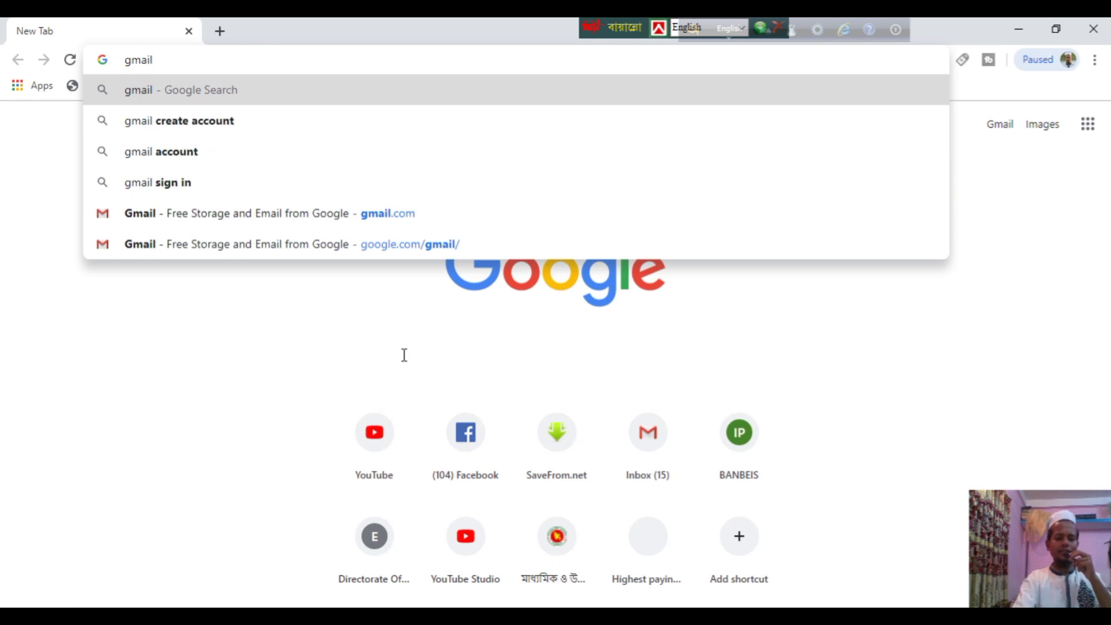
pyautogui.write('.co')
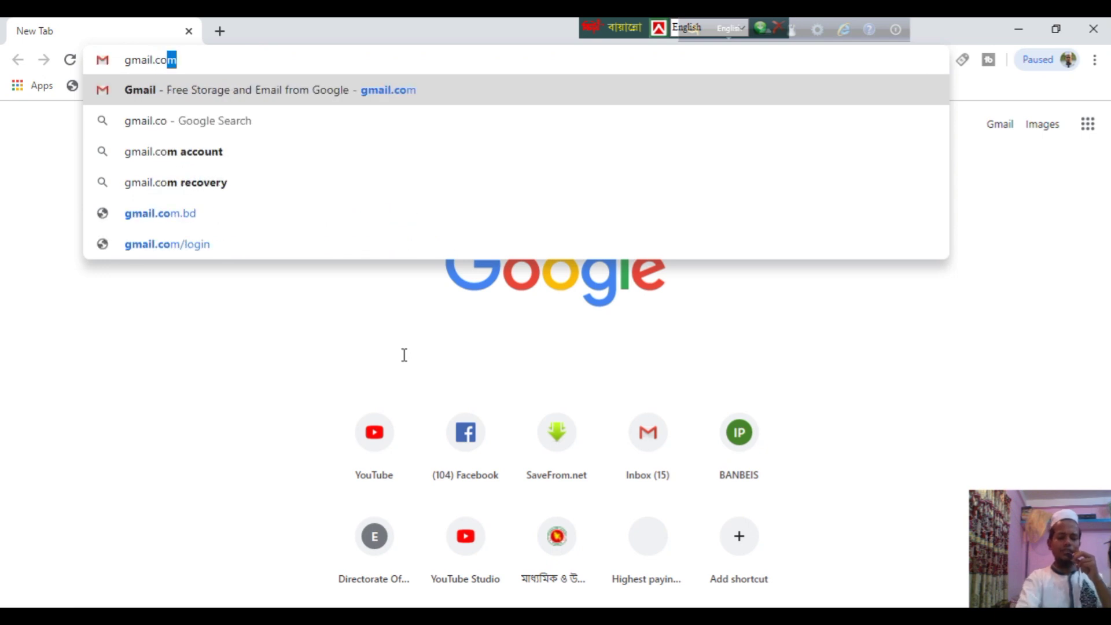
pyautogui.write('m')
pyautogui.press('Return')
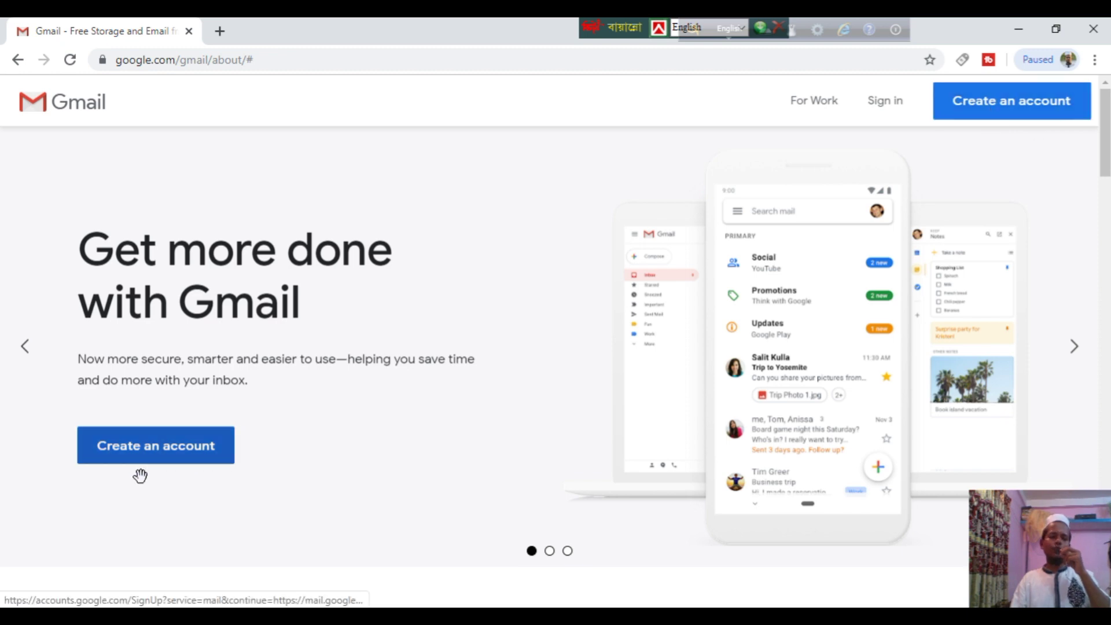
pyautogui.click(169, 459)
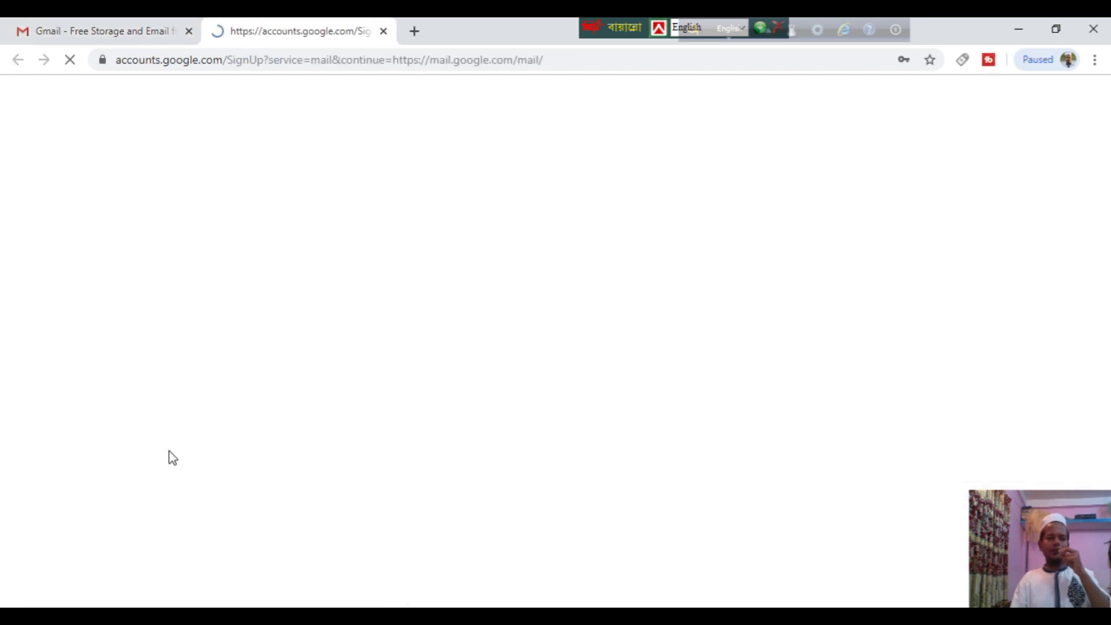
# Enter the first name and last name in the sign-up form, correcting a mistyped letter
pyautogui.click(355, 279)
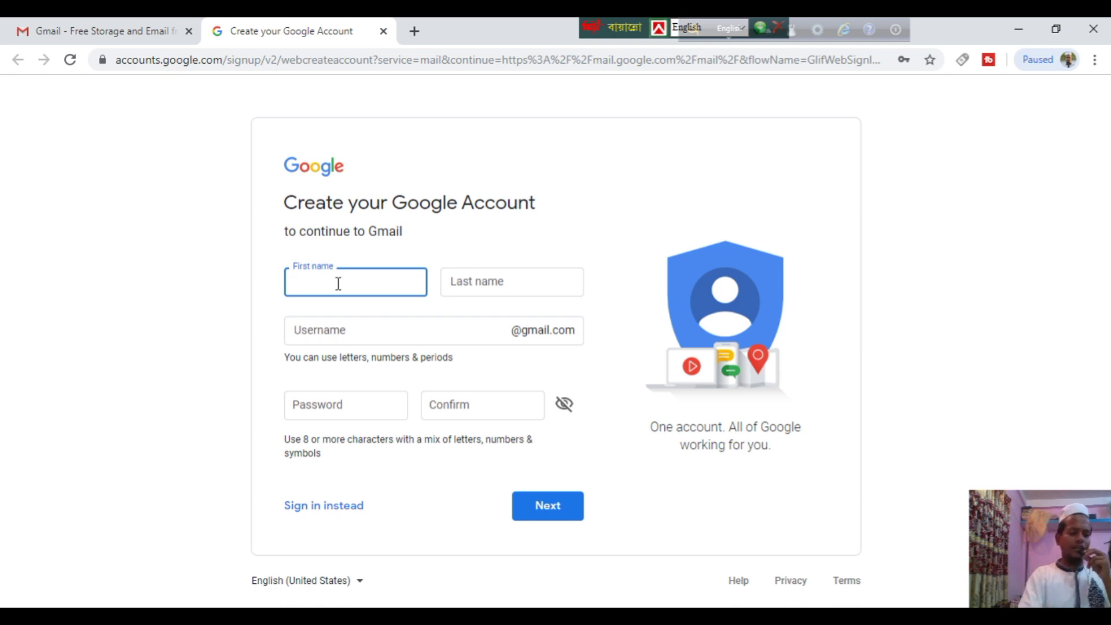
pyautogui.write('N')
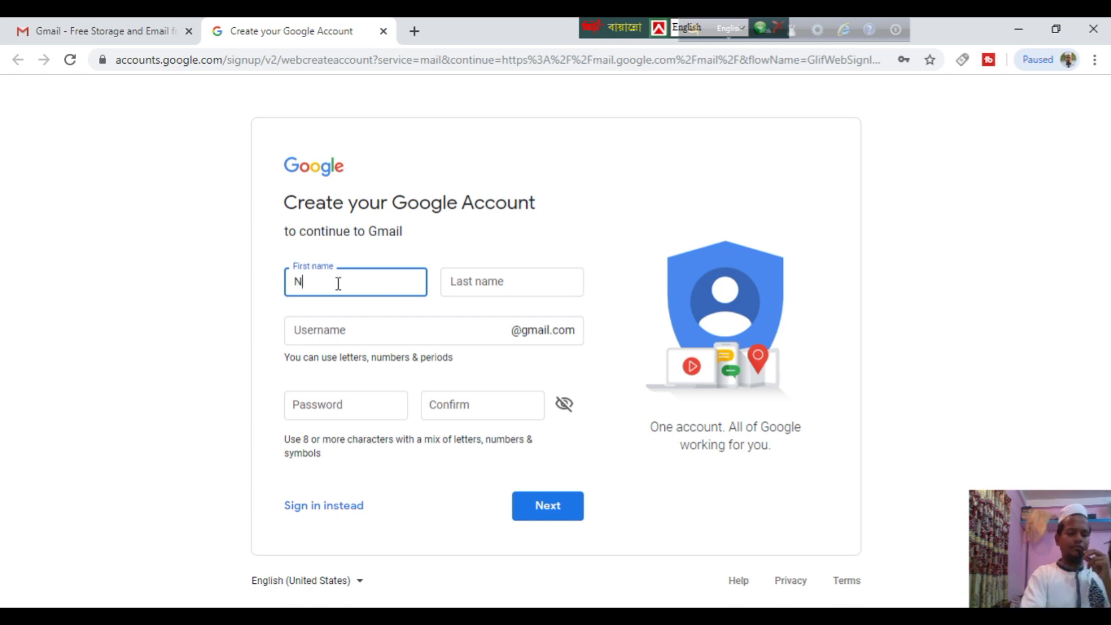
pyautogui.write('asi')
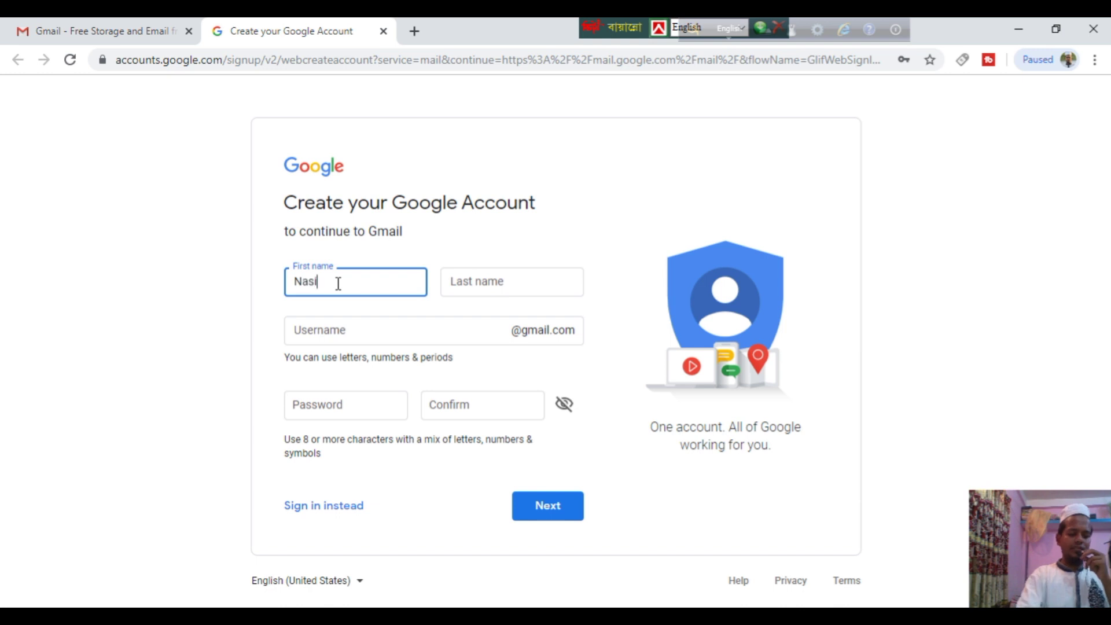
pyautogui.write('r')
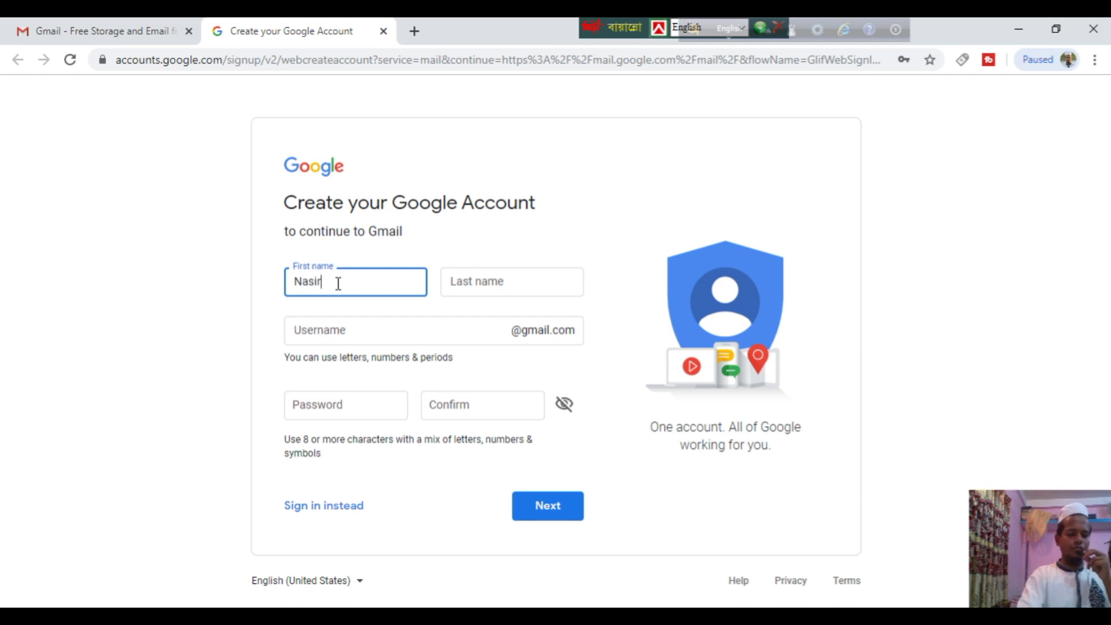
pyautogui.write('uddin')
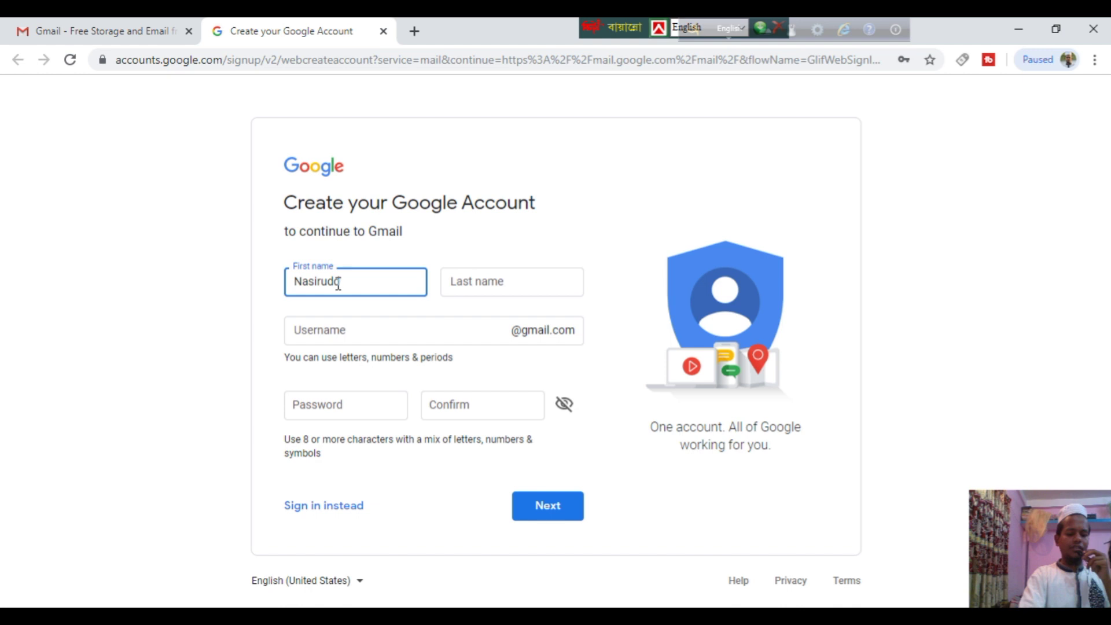
pyautogui.click(453, 283)
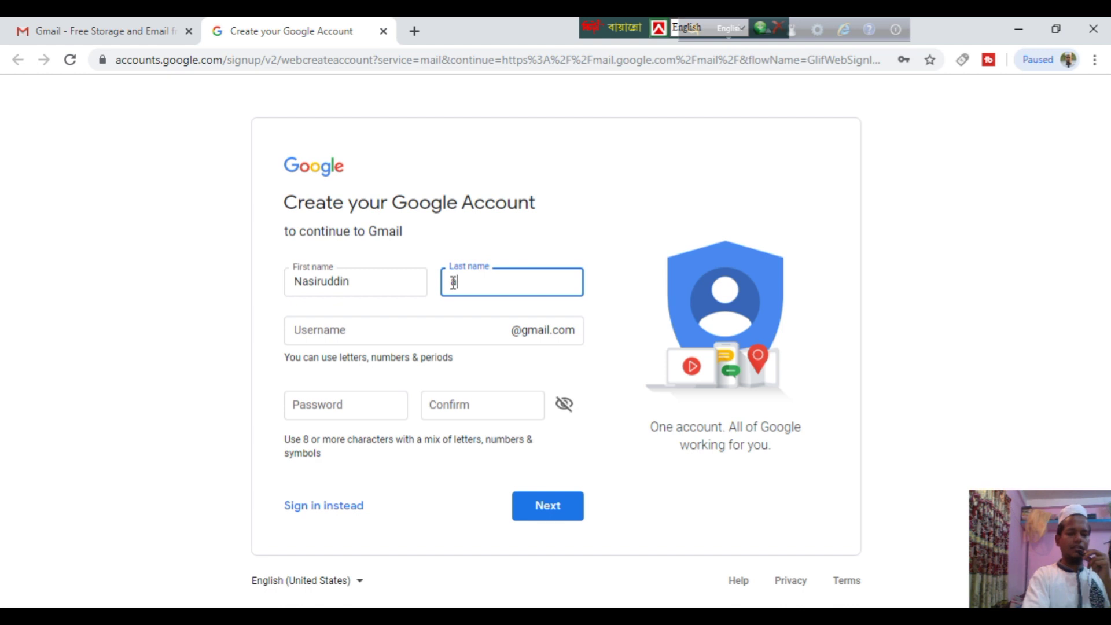
pyautogui.write('C')
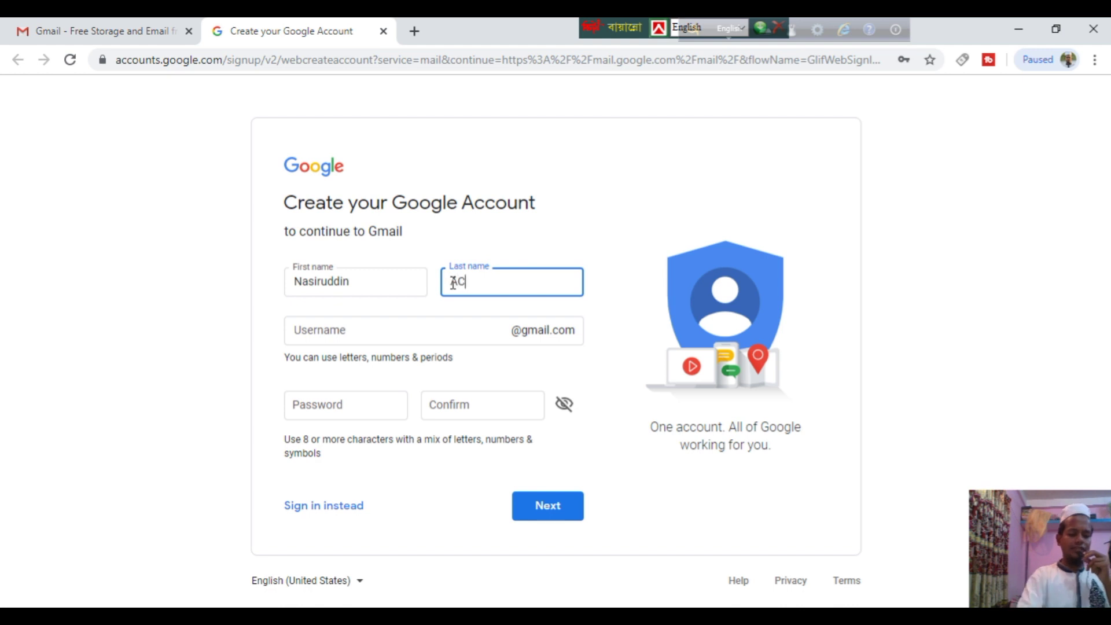
pyautogui.press('BackSpace')
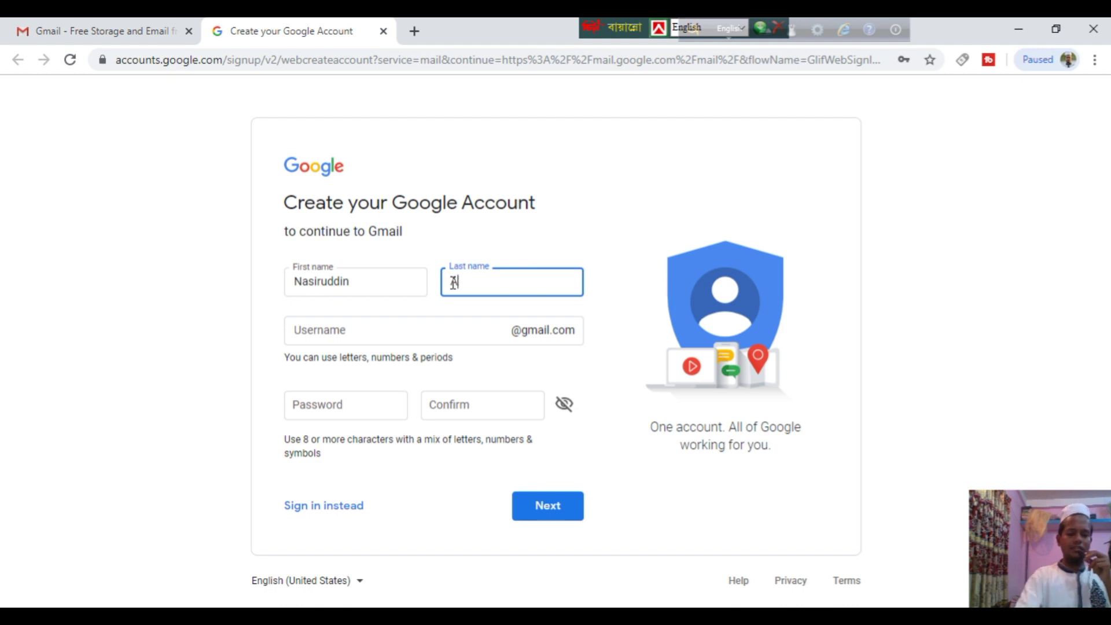
pyautogui.write('ca')
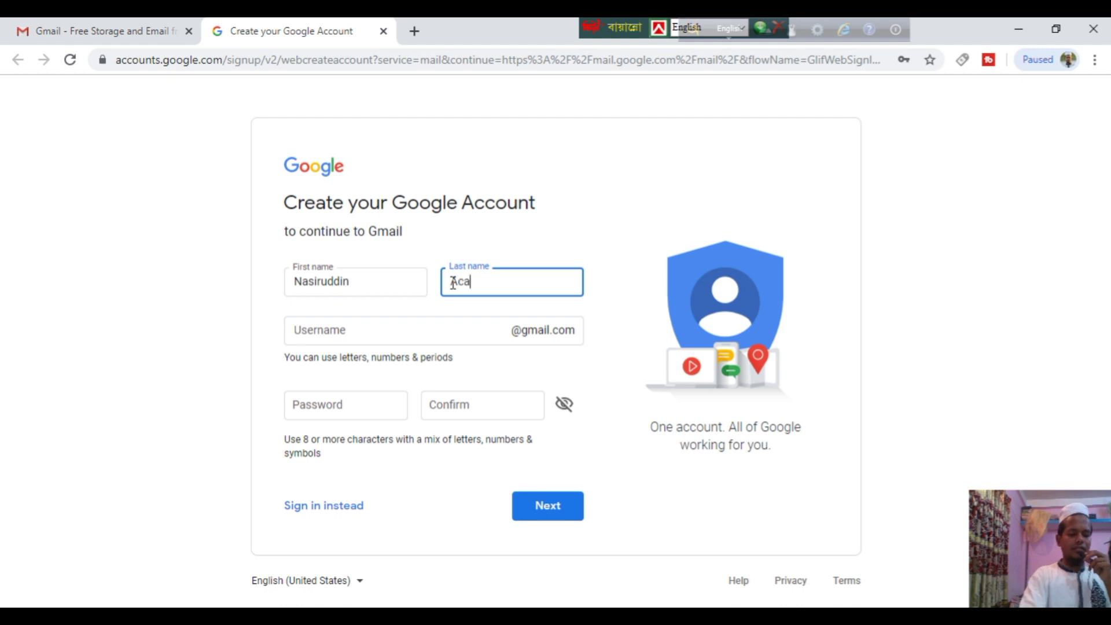
pyautogui.write('demy')
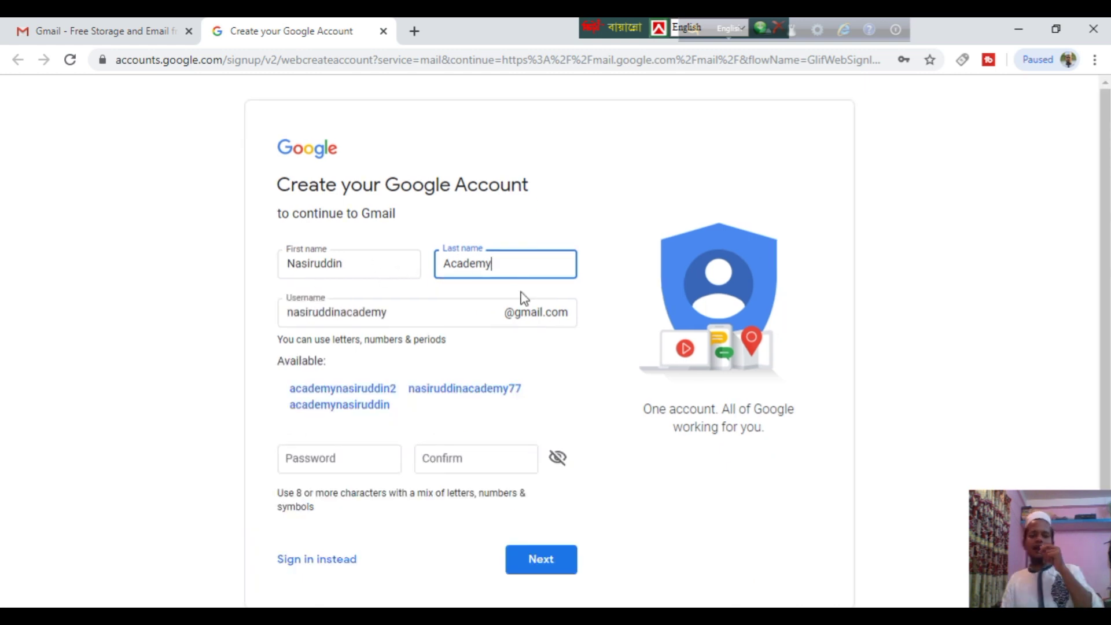
# Append 91 to the suggested Gmail username
pyautogui.click(407, 312)
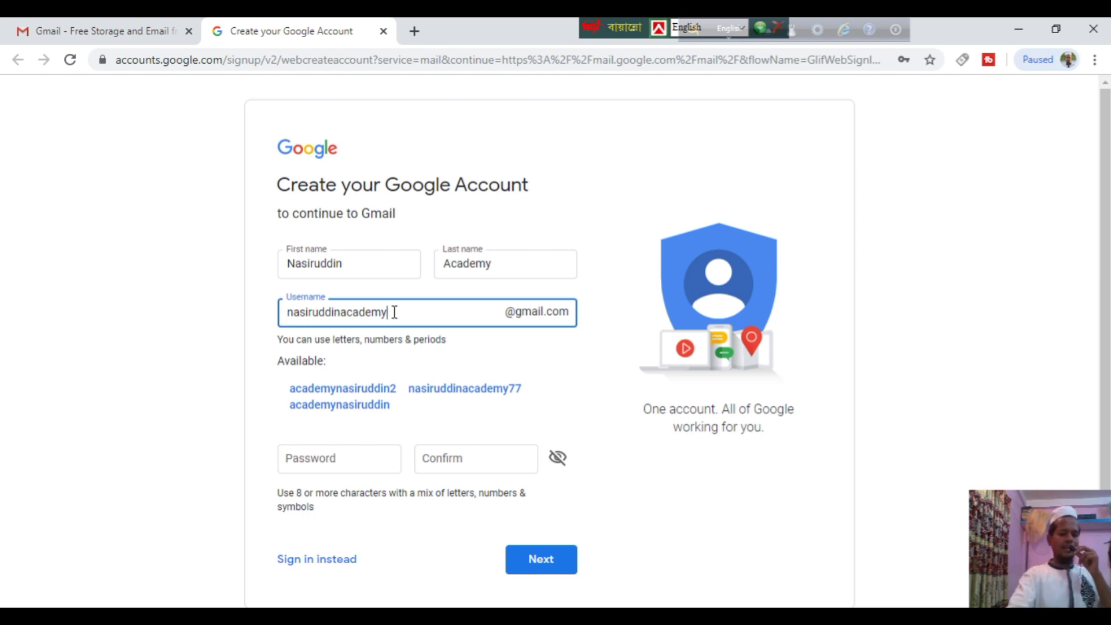
pyautogui.write('9')
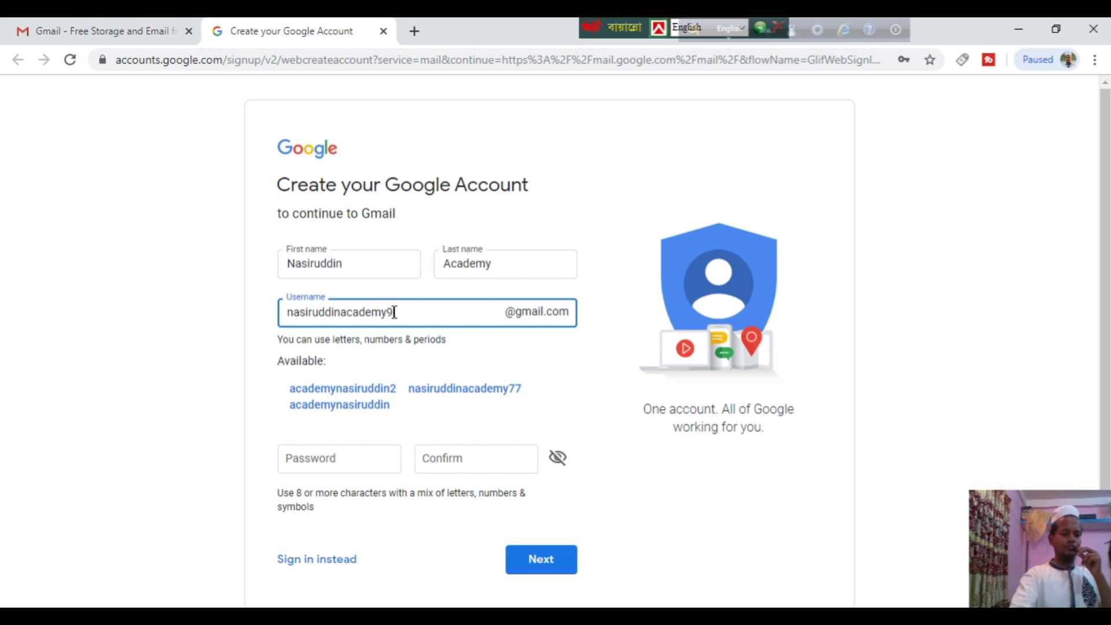
pyautogui.write('1')
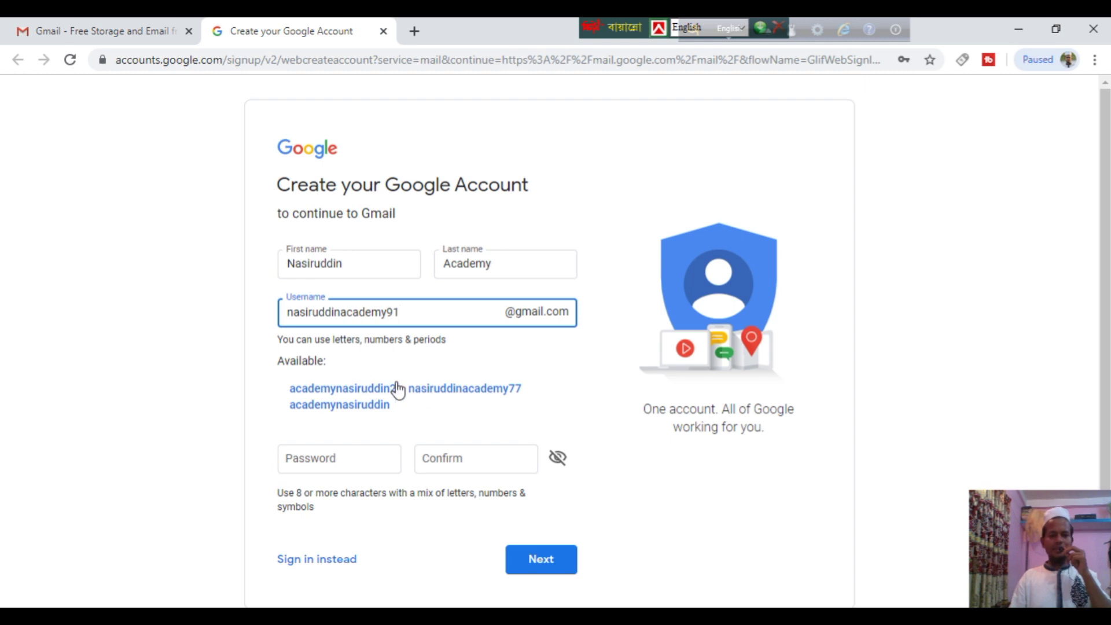
pyautogui.click(351, 462)
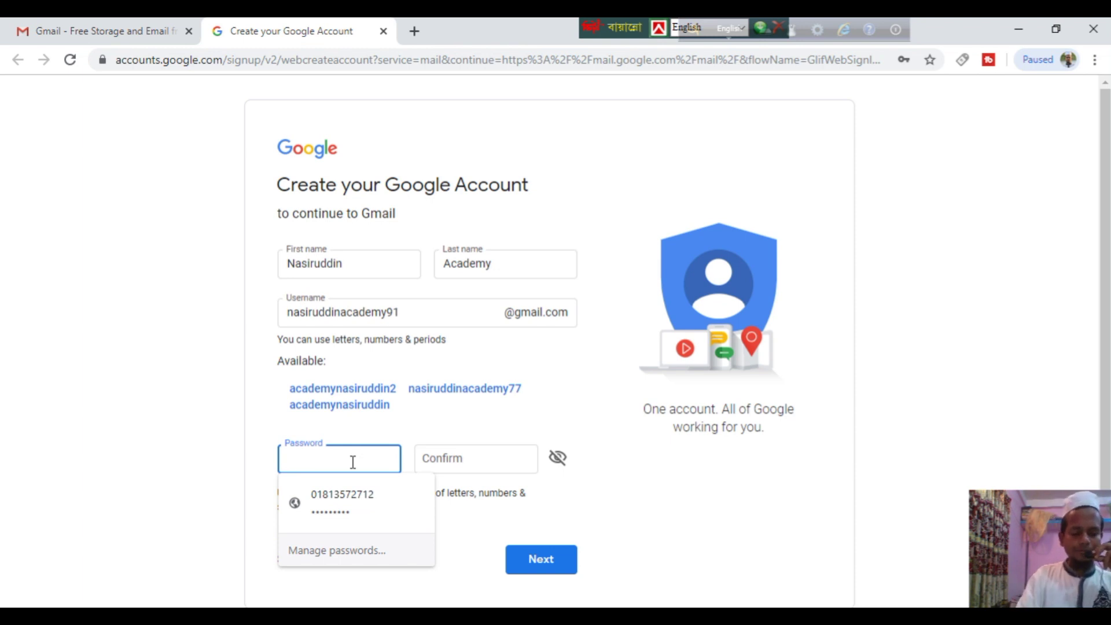
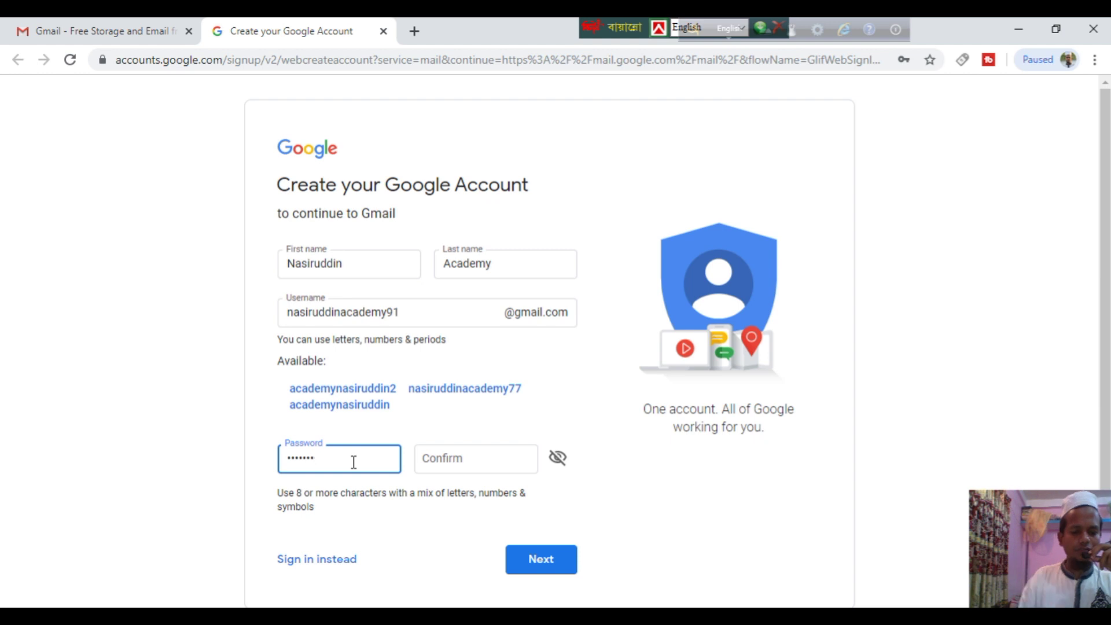
# Enter a password and its confirmation, then submit the sign-up details
pyautogui.click(433, 465)
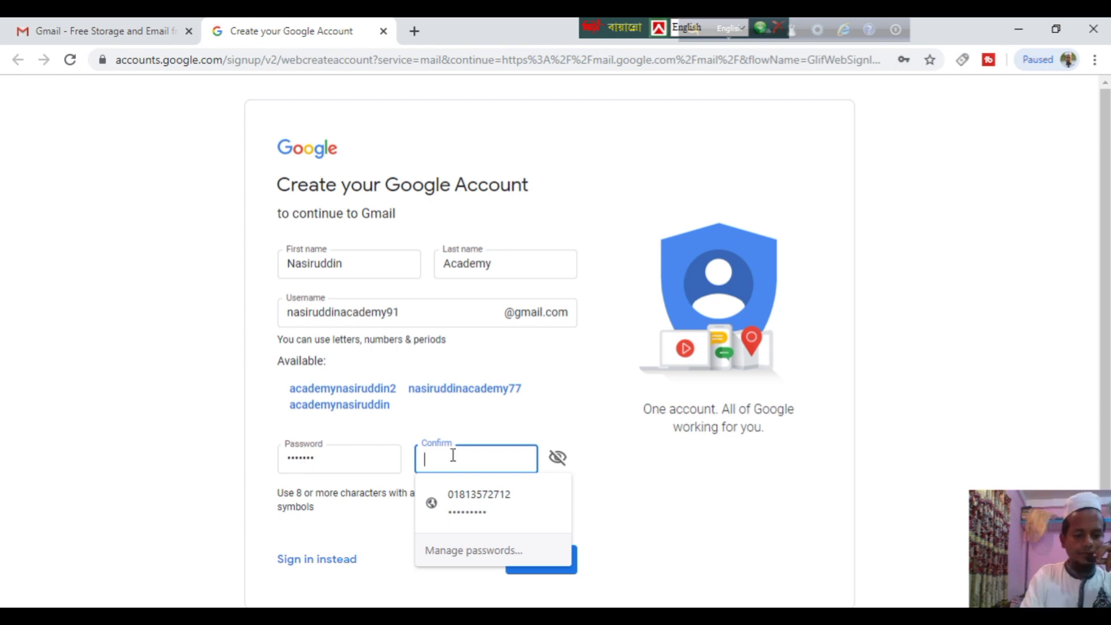
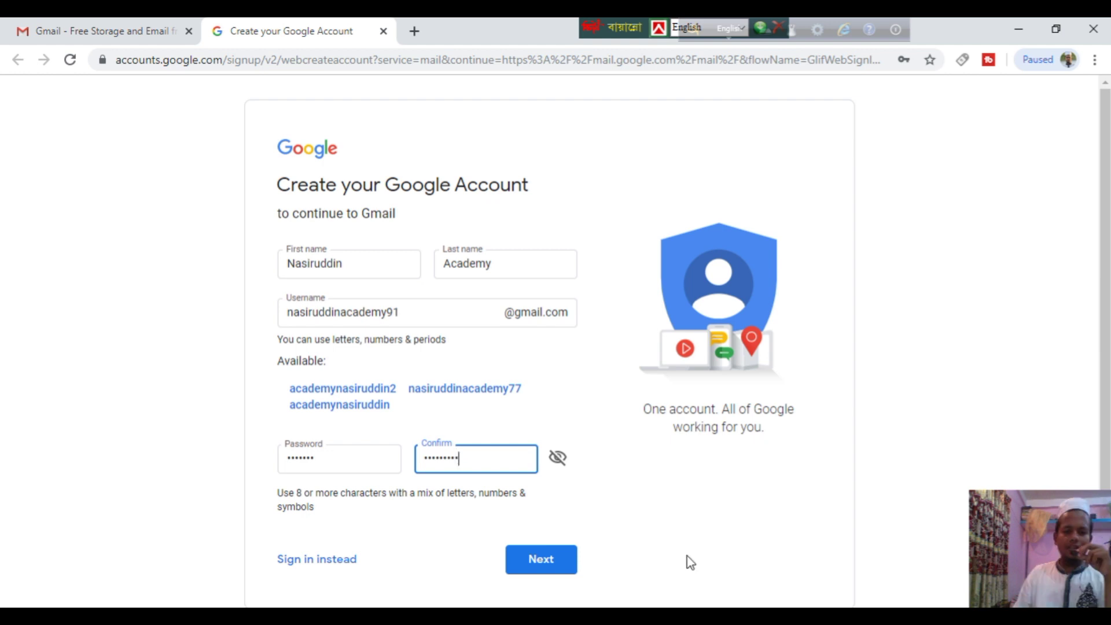
pyautogui.click(542, 564)
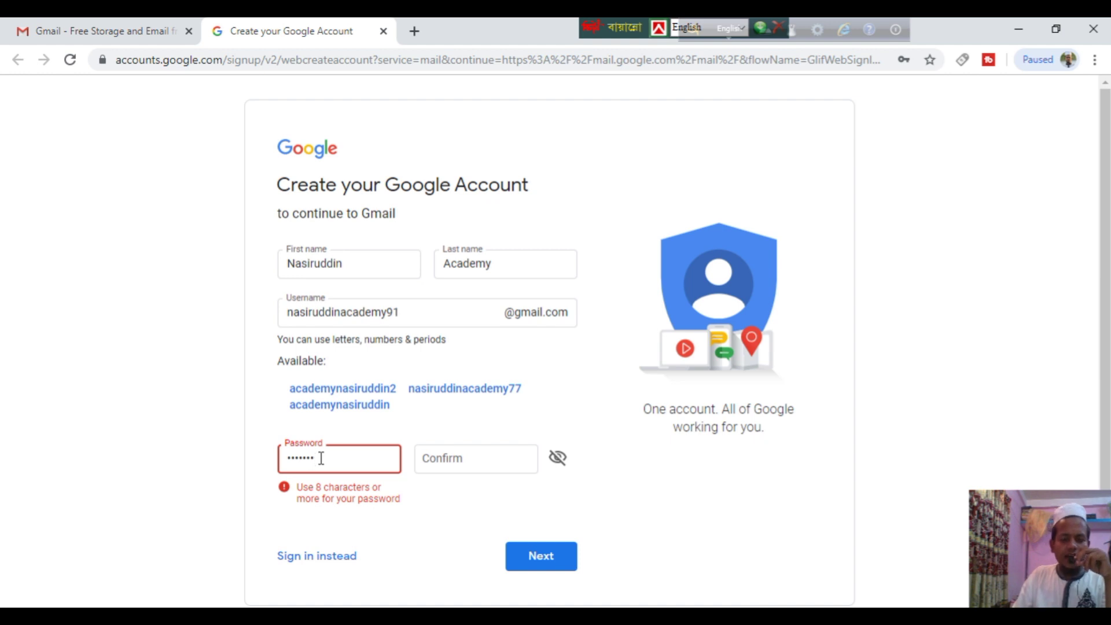
# Retype the password confirmation and submit again, which is rejected as mismatched
pyautogui.write('1')
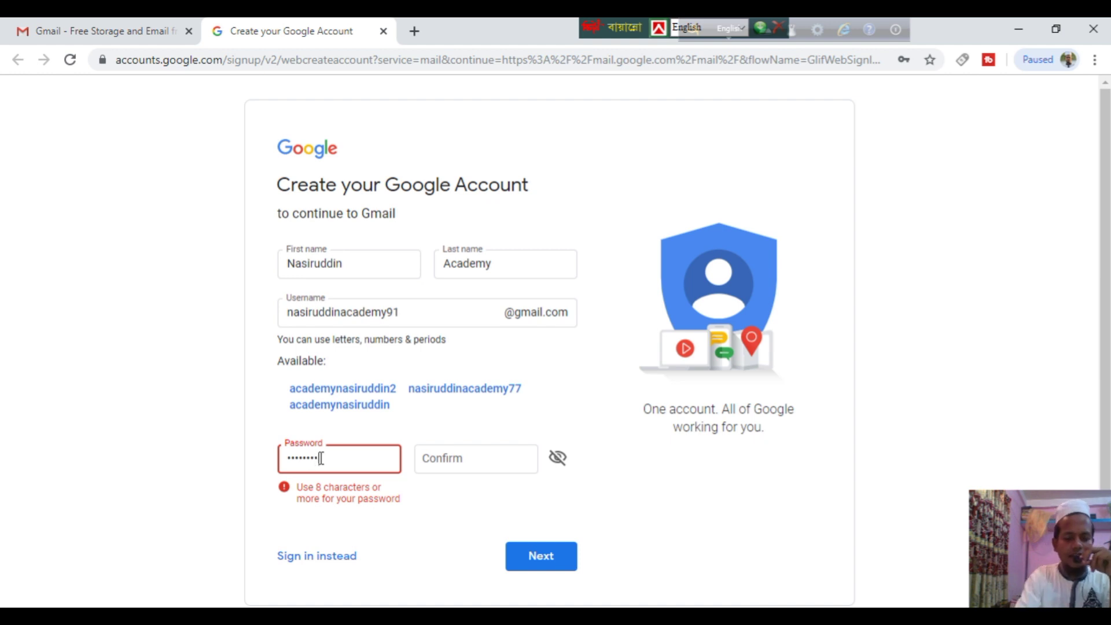
pyautogui.click(464, 456)
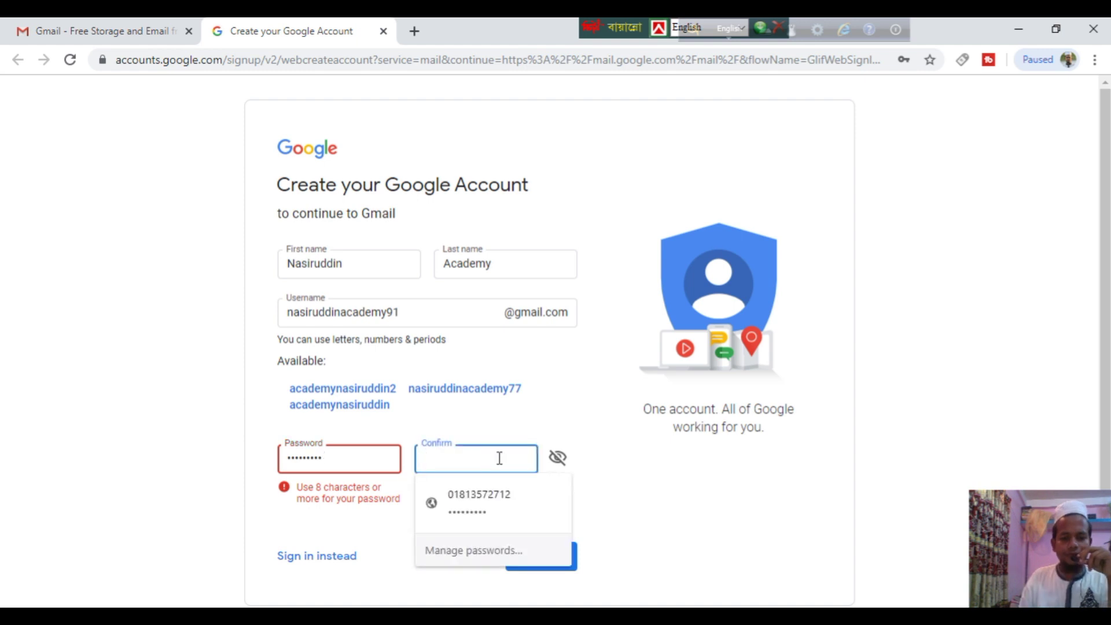
pyautogui.write('•••')
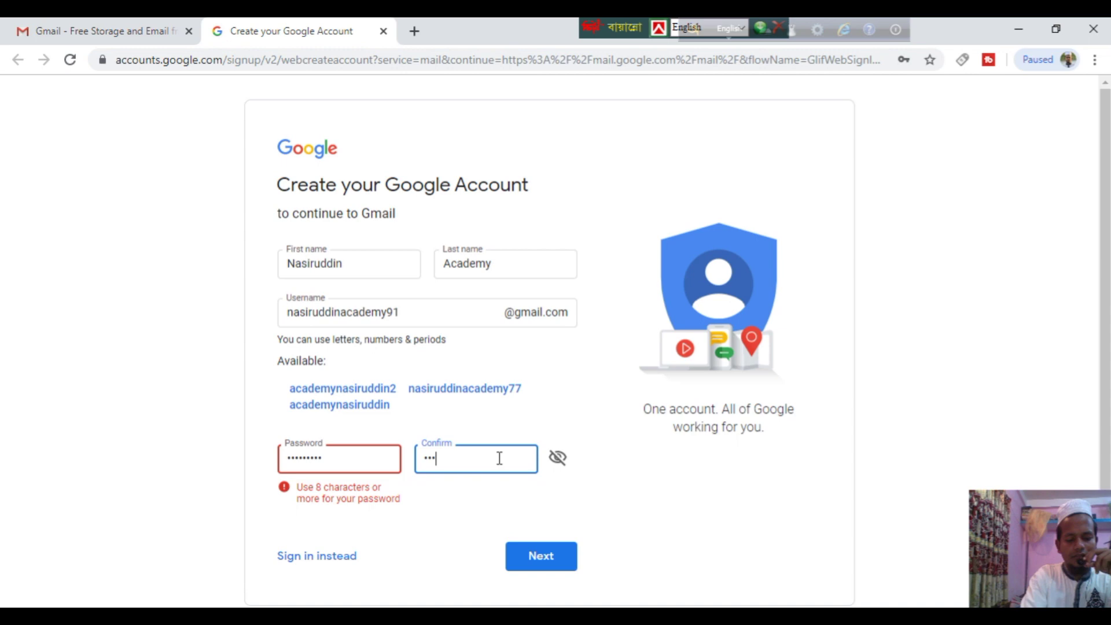
pyautogui.write('•••••••')
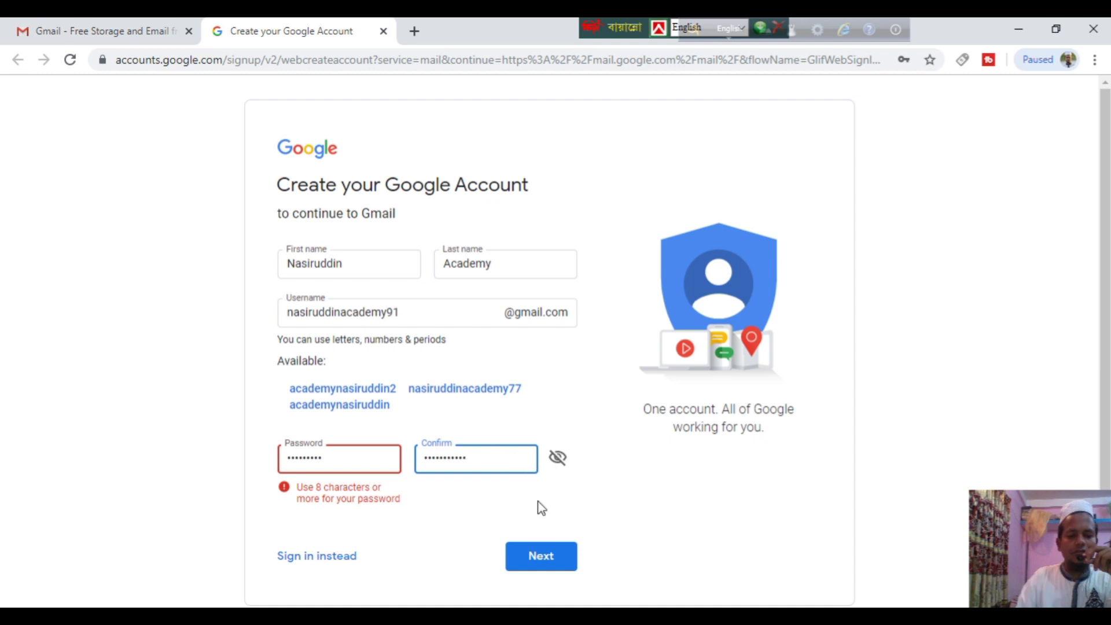
pyautogui.click(536, 555)
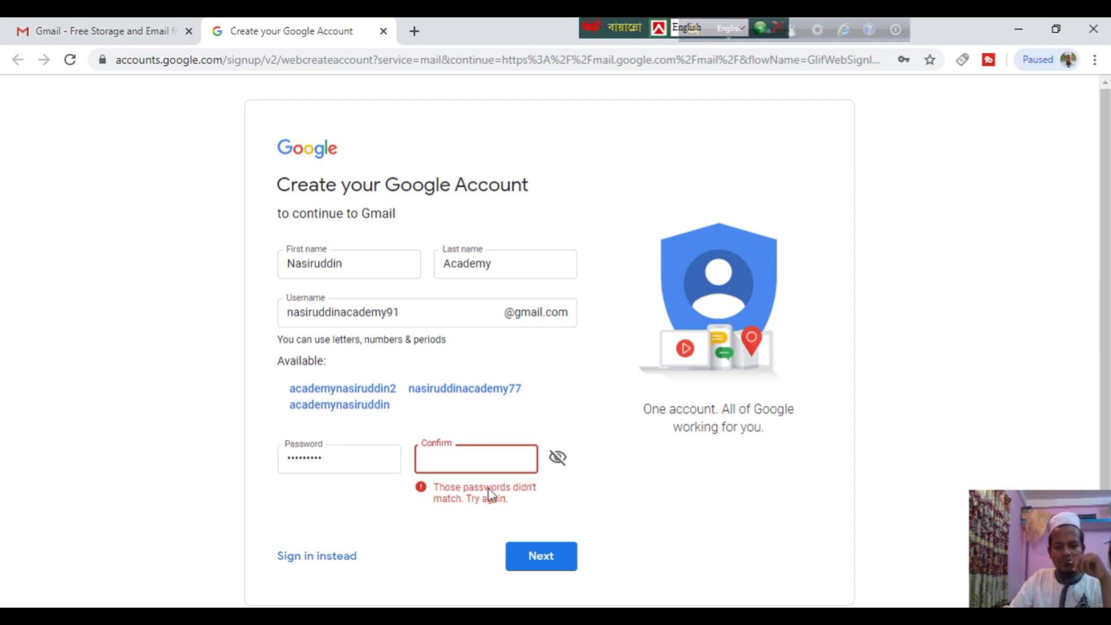
# Erase the entered password, leaving the Password field empty for retyping
pyautogui.click(344, 459)
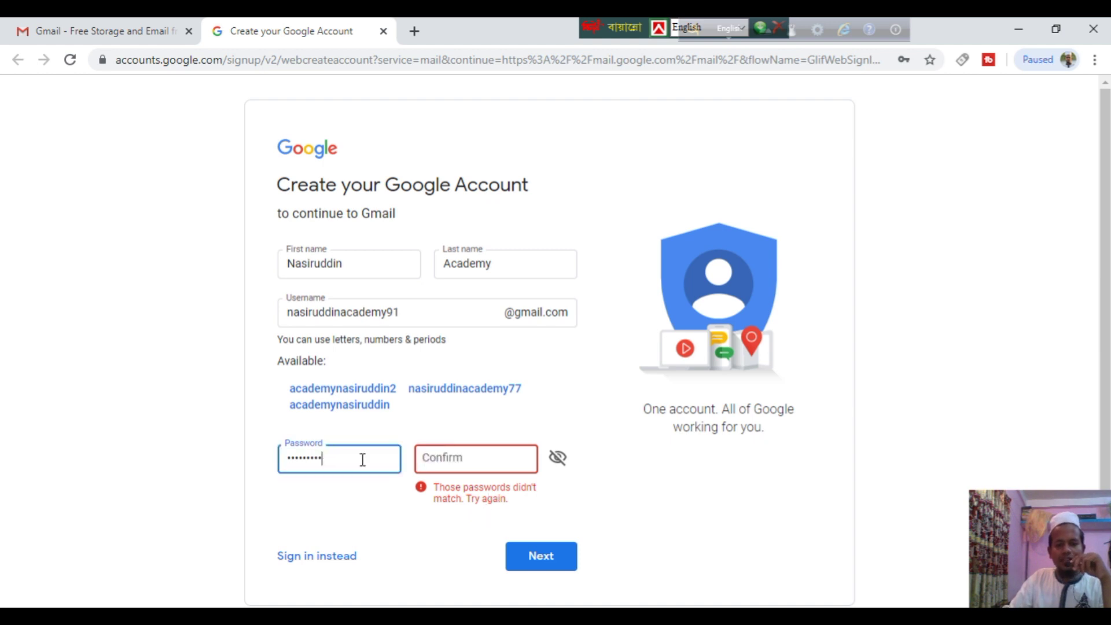
pyautogui.press('BackSpace')
pyautogui.press('BackSpace')
pyautogui.press('BackSpace')
pyautogui.press('BackSpace')
pyautogui.press('BackSpace')
pyautogui.press('BackSpace')
pyautogui.press('BackSpace')
pyautogui.press('BackSpace')
pyautogui.press('BackSpace')
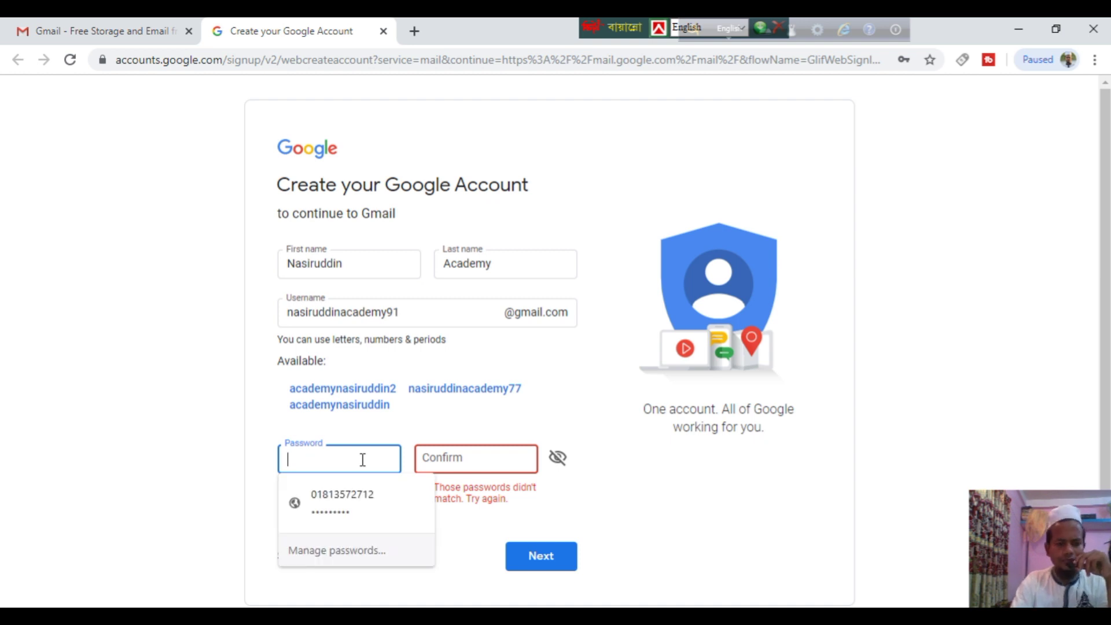
pyautogui.write('a')
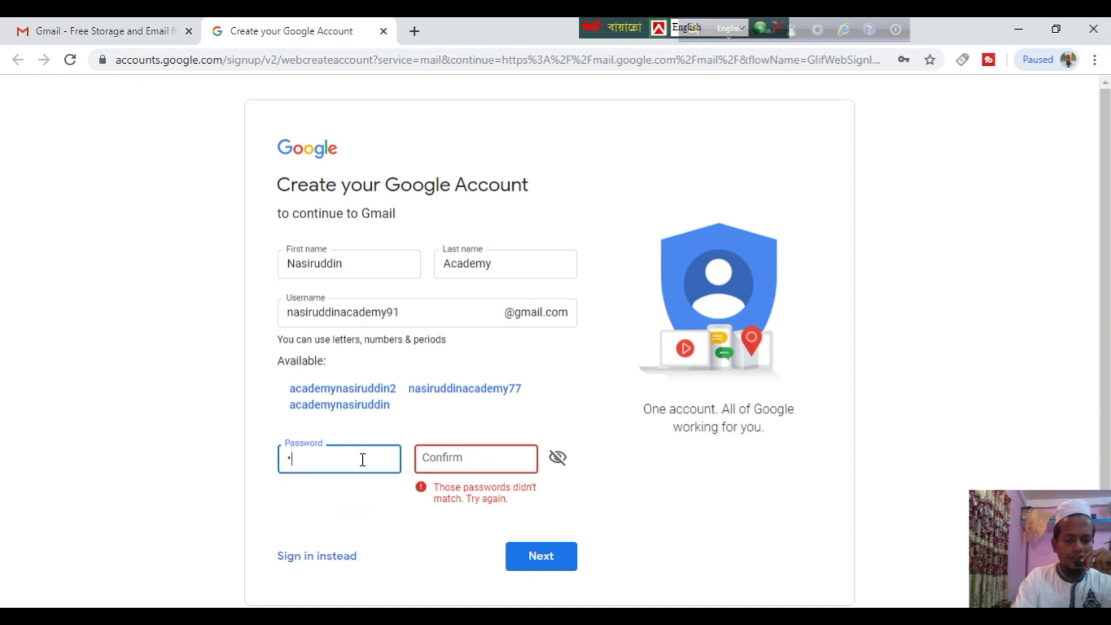
pyautogui.write('a')
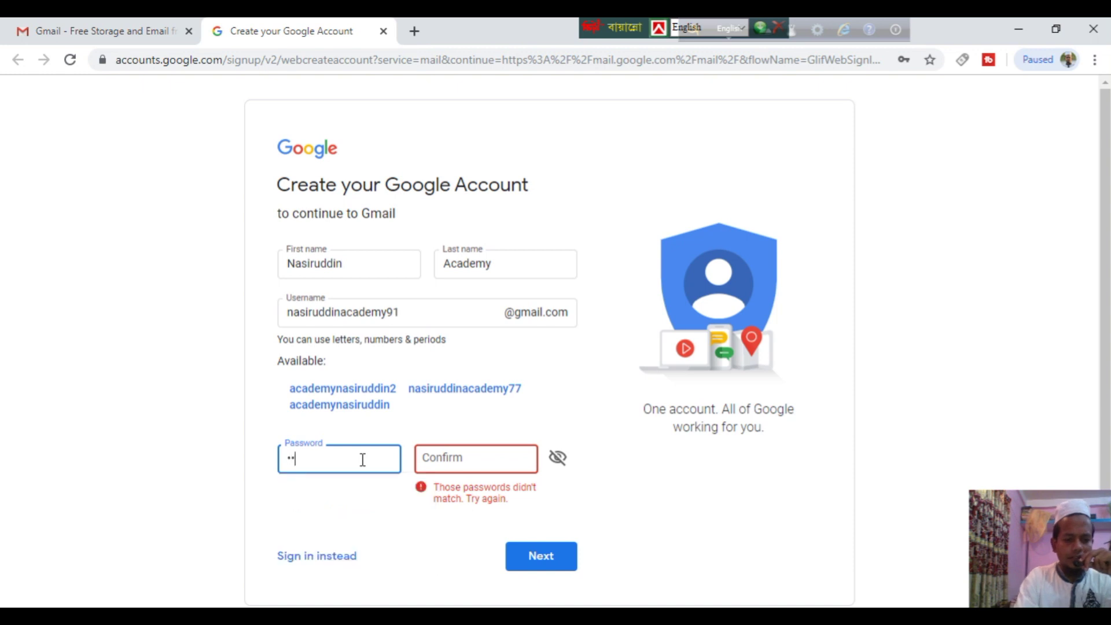
pyautogui.write('aa')
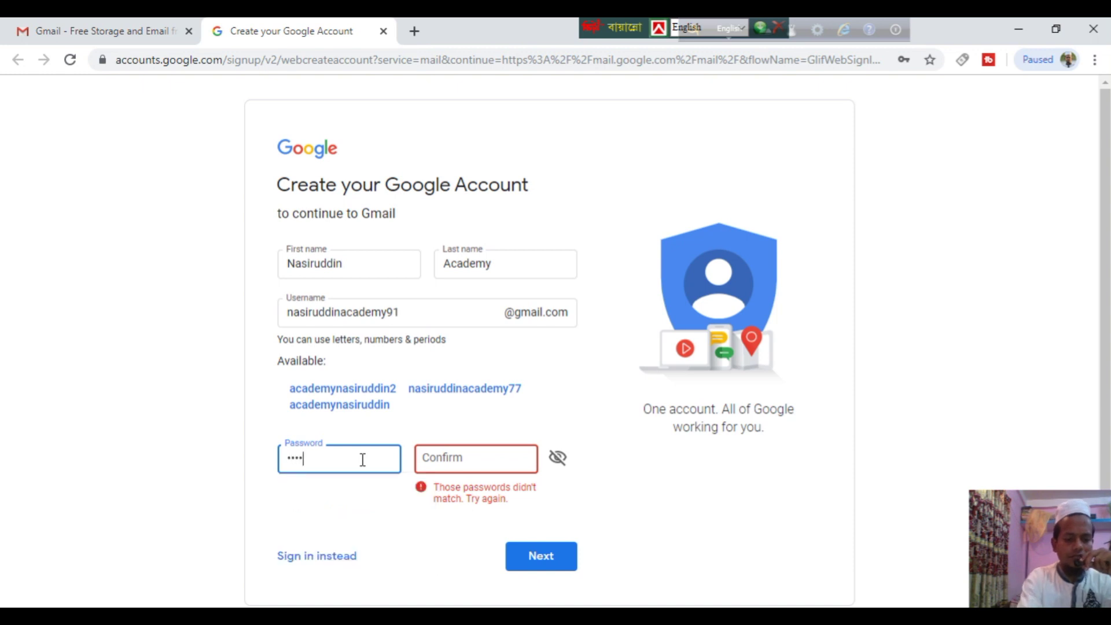
pyautogui.write('aaa')
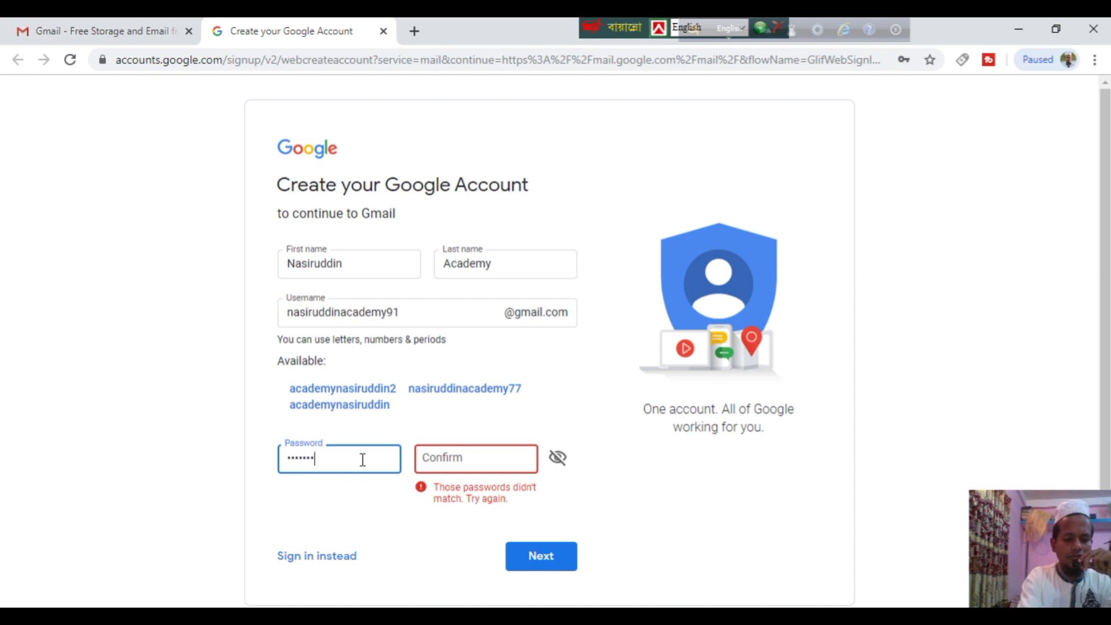
pyautogui.press('BackSpace')
pyautogui.press('BackSpace')
pyautogui.press('BackSpace')
pyautogui.press('BackSpace')
pyautogui.press('BackSpace')
pyautogui.press('BackSpace')
pyautogui.press('BackSpace')
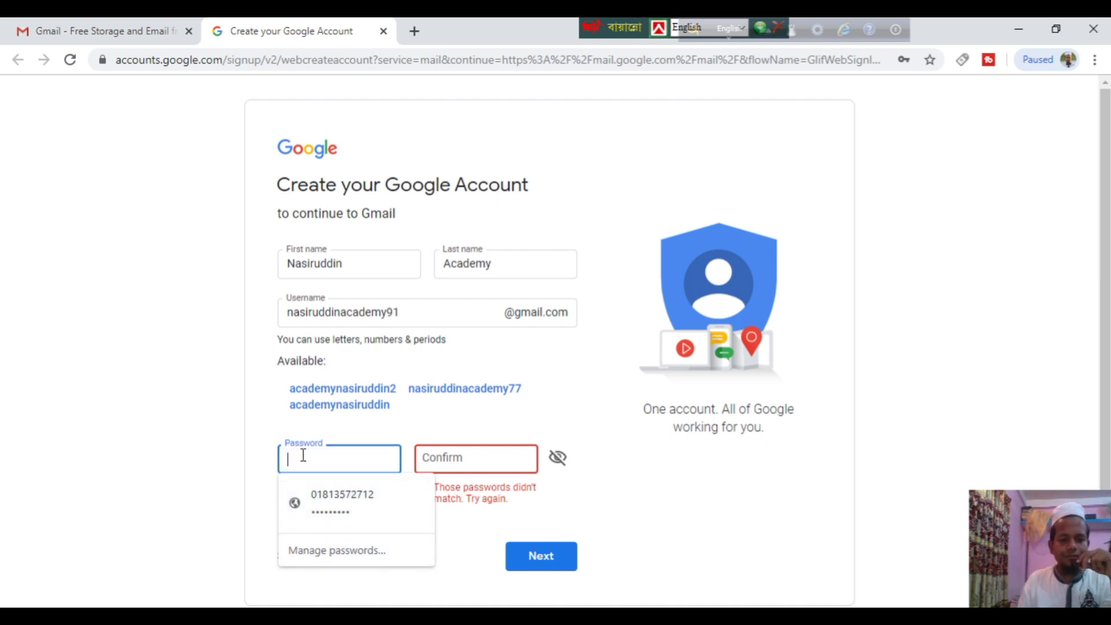
# Enter a new password with a matching confirmation and submit it
pyautogui.write('••')
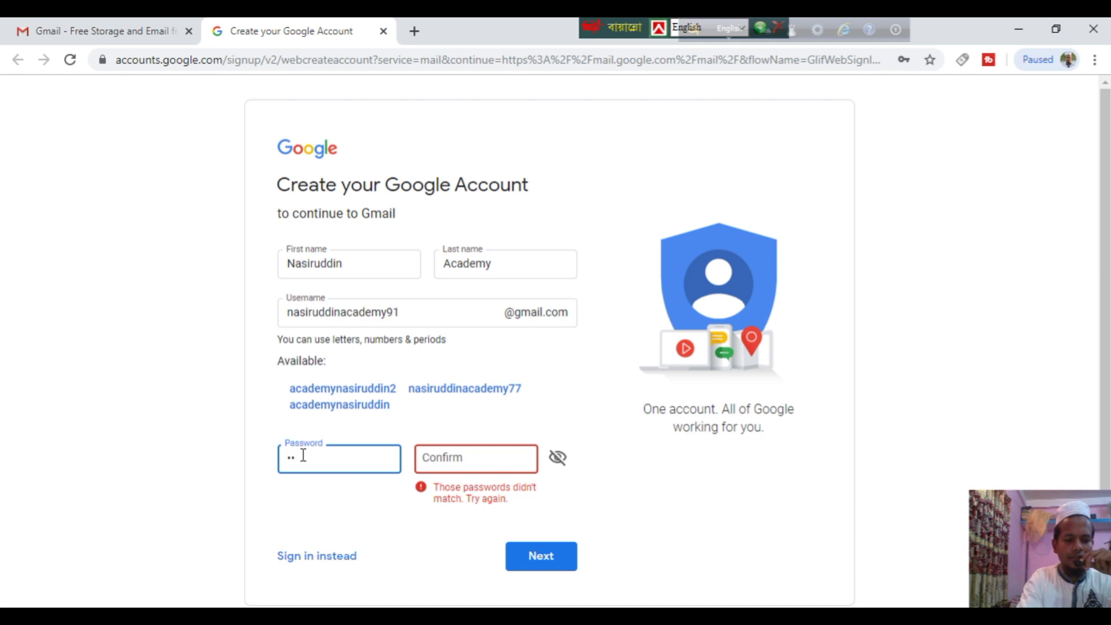
pyautogui.write('••')
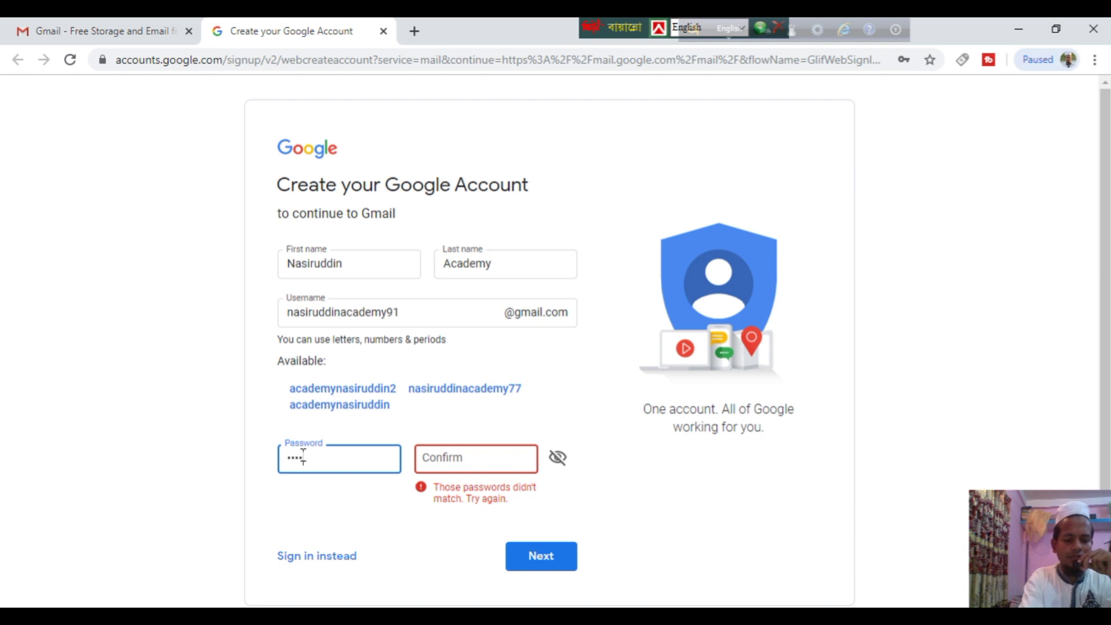
pyautogui.write('•••')
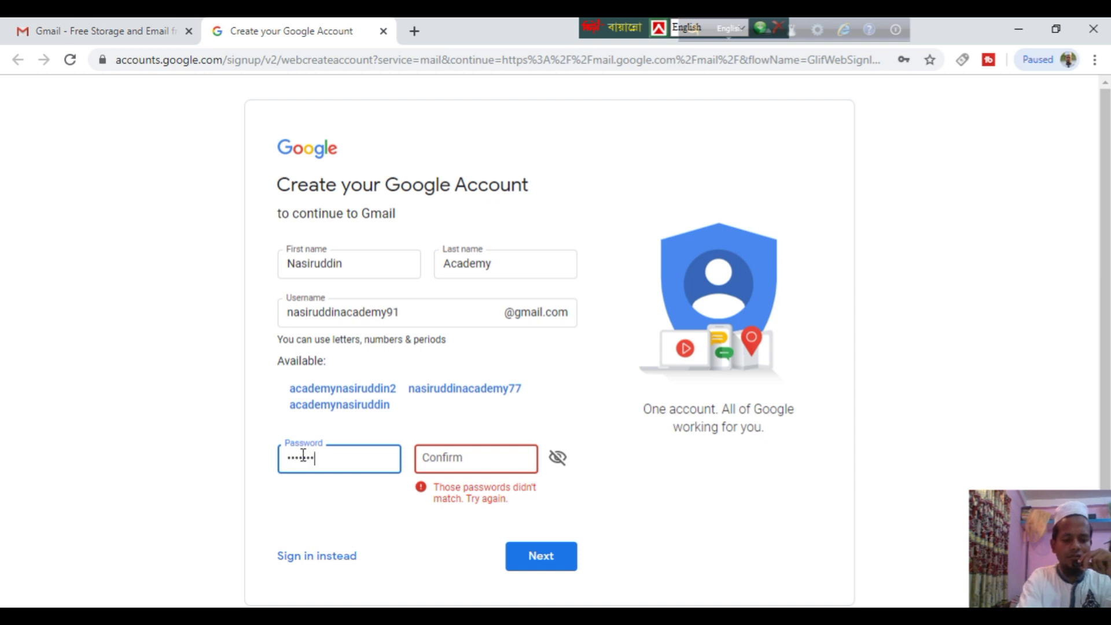
pyautogui.click(443, 457)
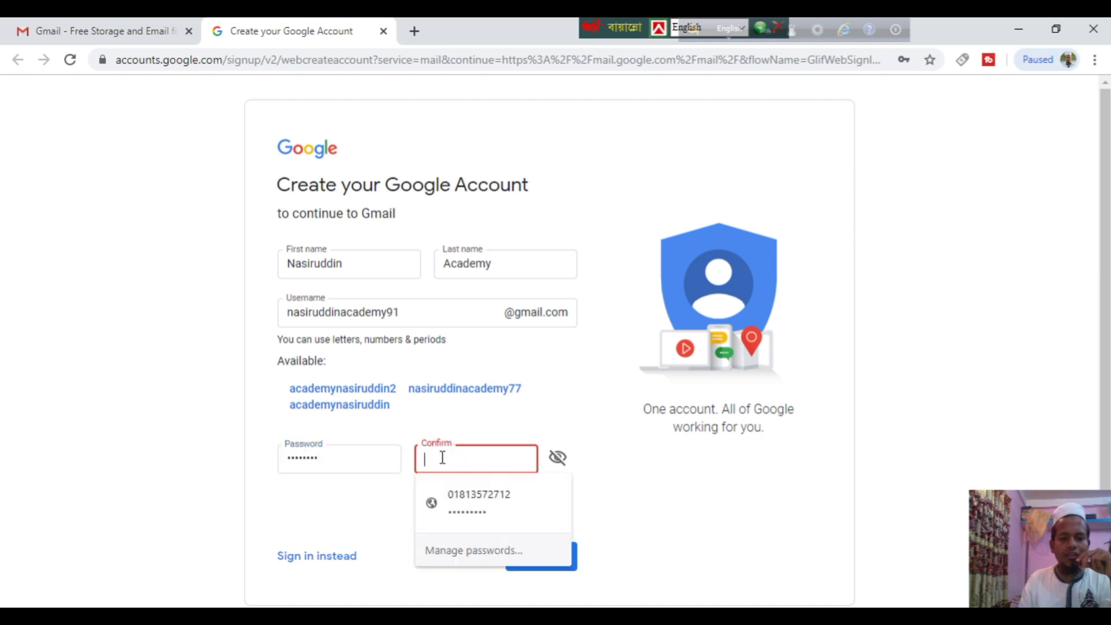
pyautogui.write('••••••')
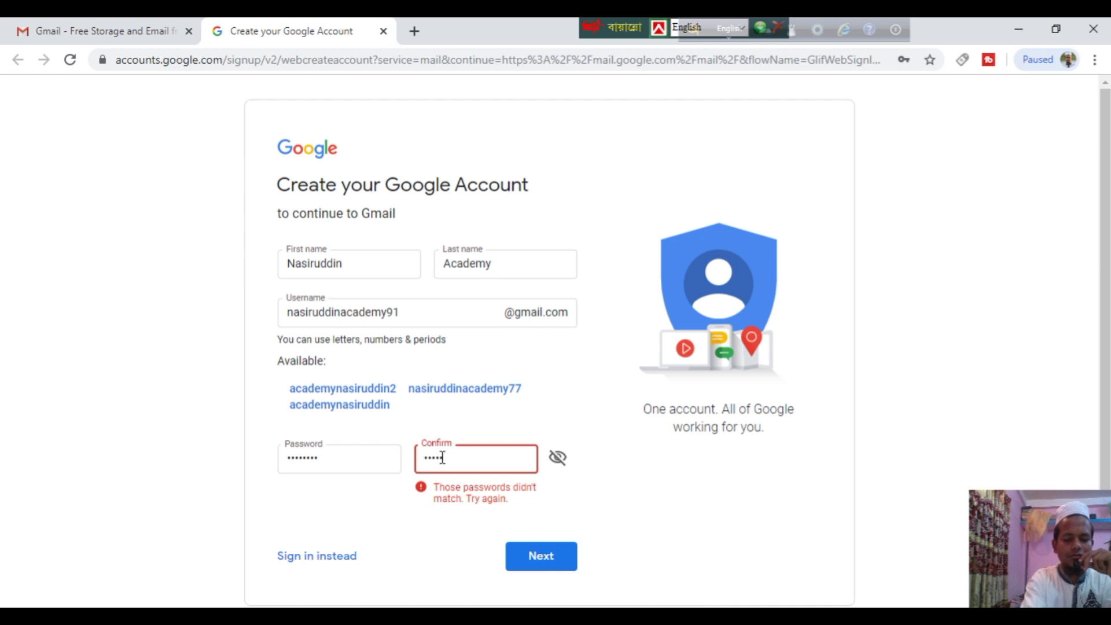
pyautogui.write('•')
pyautogui.click(538, 558)
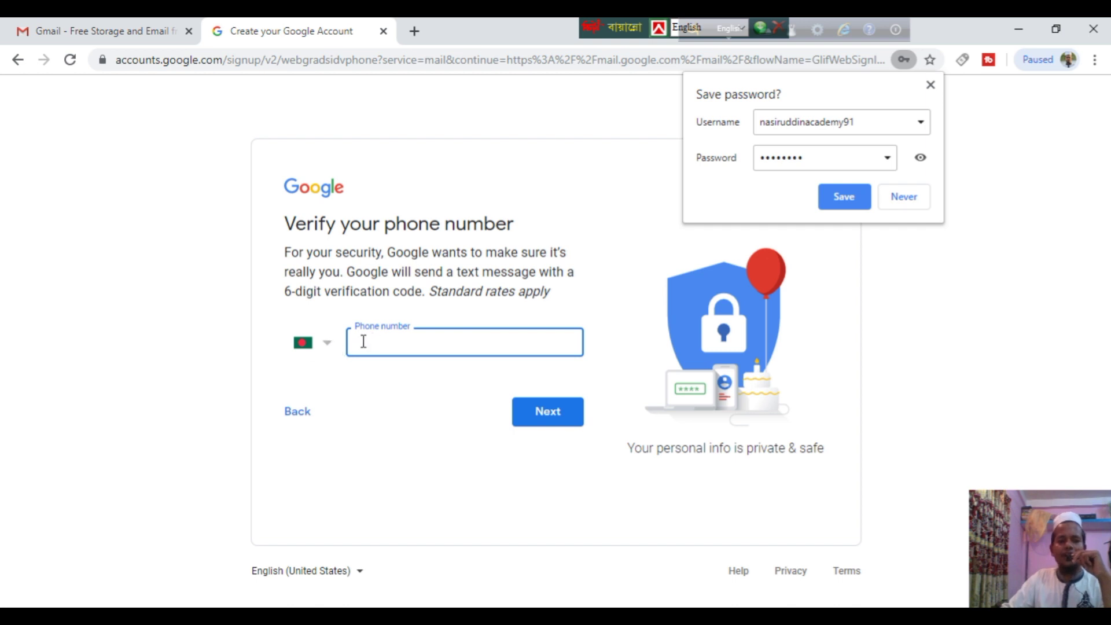
# Keep Bangladesh as the phone country, enter the phone number and request a verification code
pyautogui.click(318, 347)
pyautogui.click(202, 299)
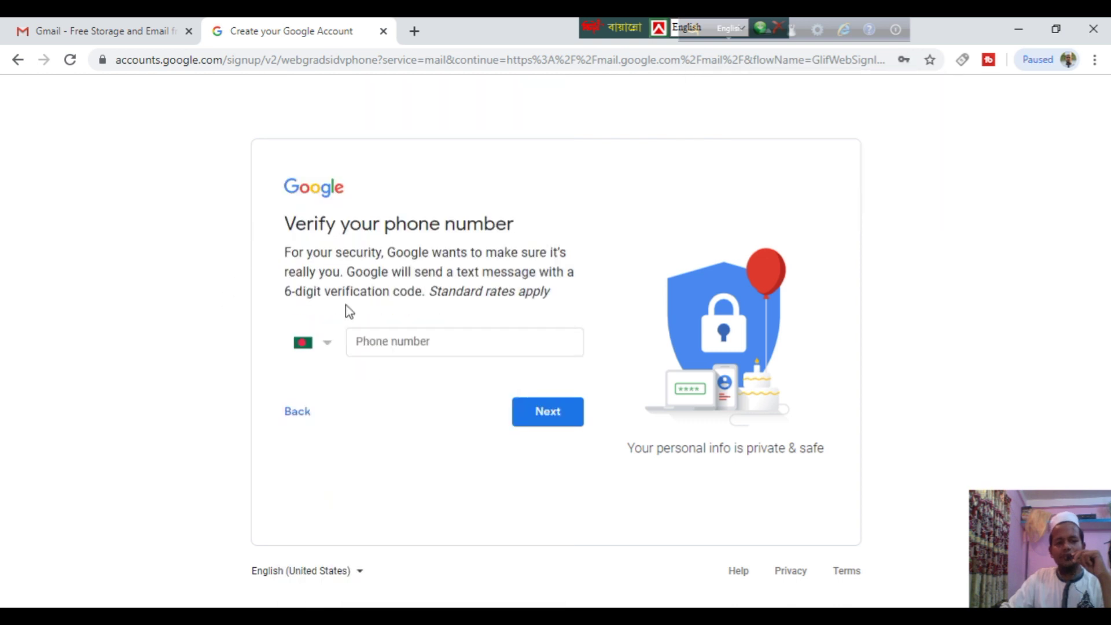
pyautogui.click(404, 342)
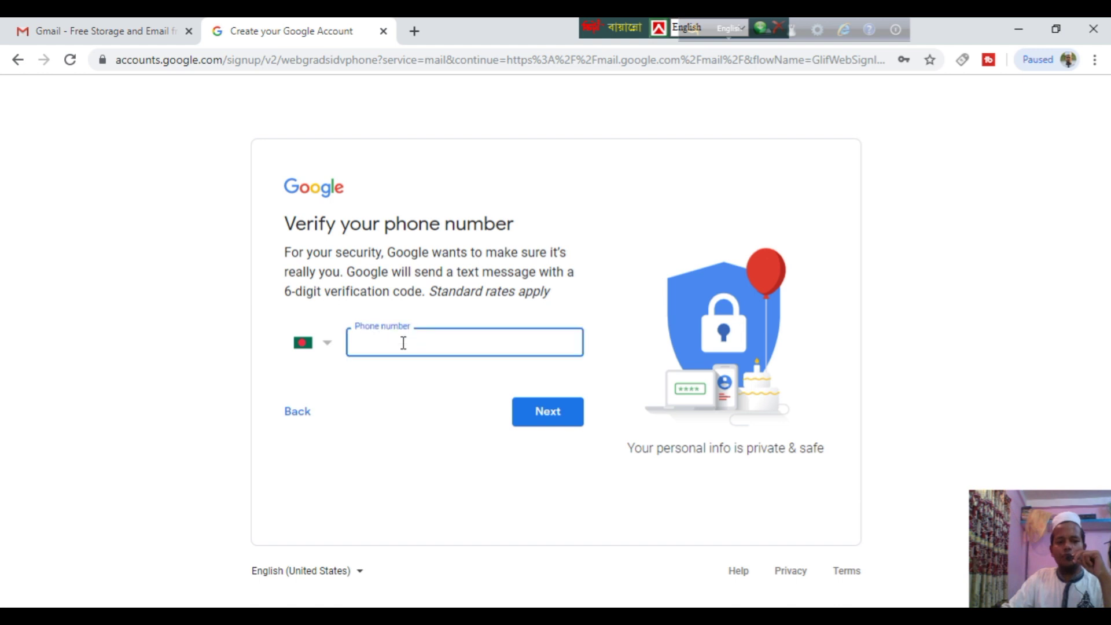
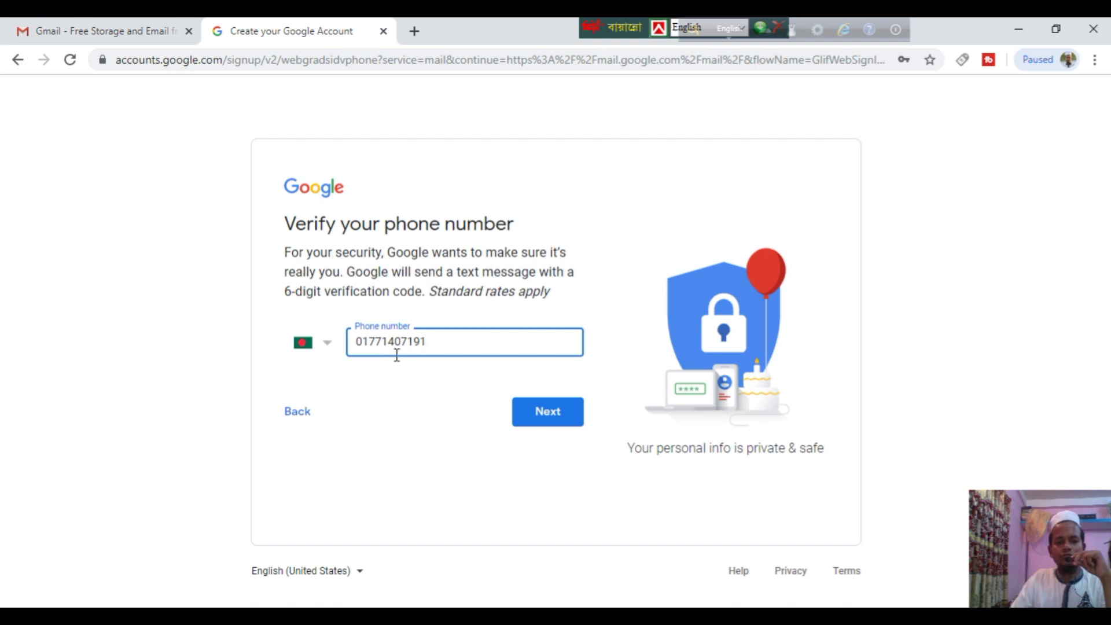
pyautogui.click(554, 424)
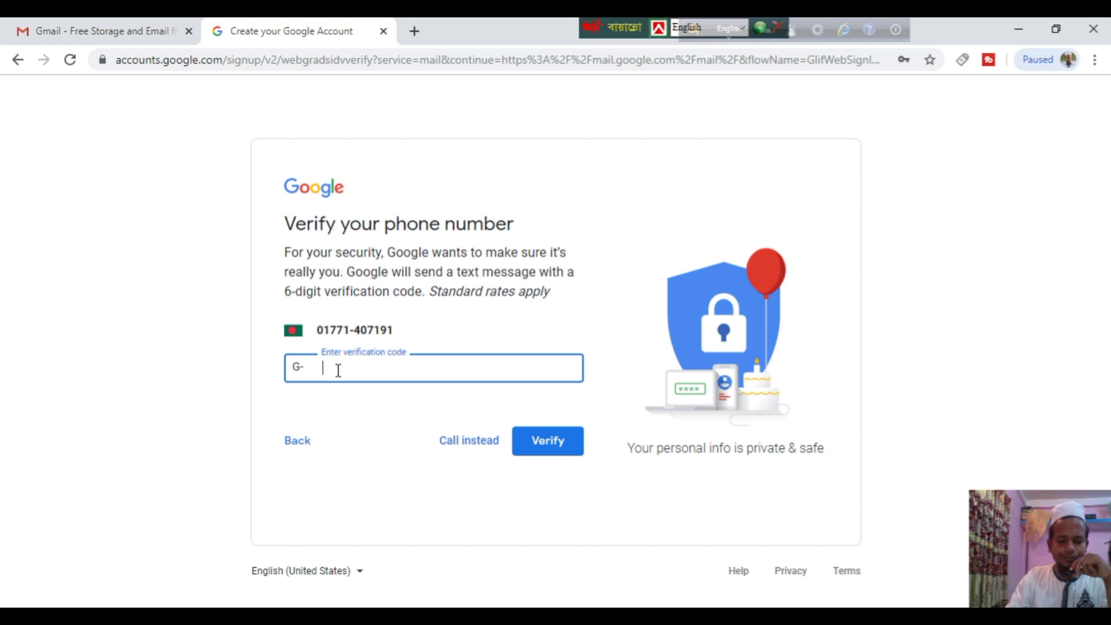
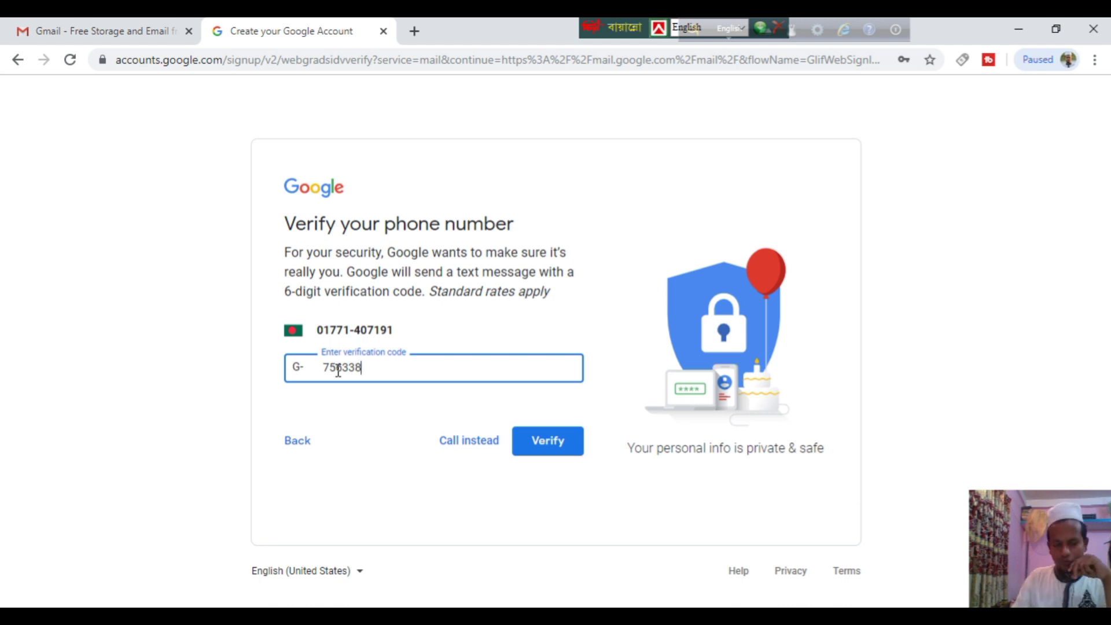
# Enter the 6-digit texted verification code, verify it, and scroll the personal details form
pyautogui.click(548, 441)
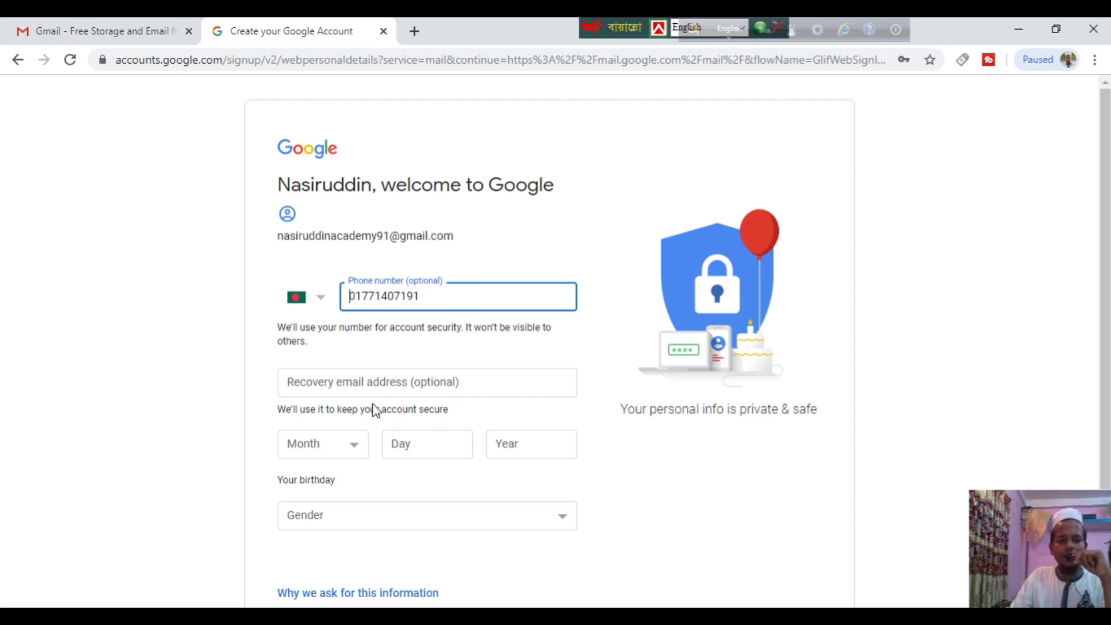
pyautogui.scroll(-2, 438, 334)
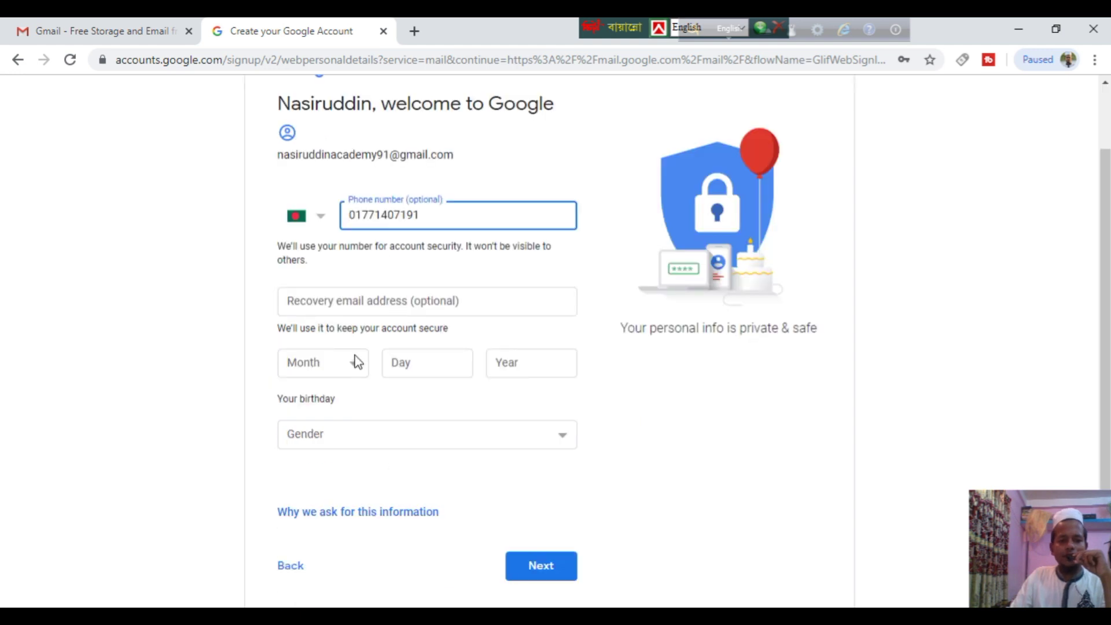